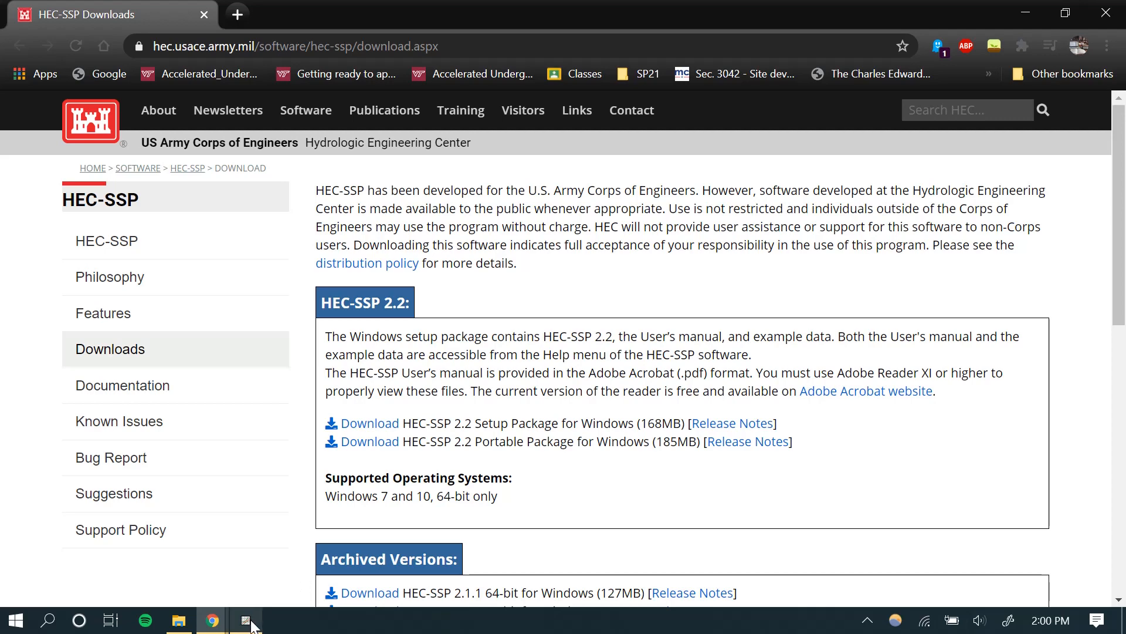
Switch to HEC-SSP and start a new study named "Frequency Analysis in Hydrology".
mouse_move(250, 620)
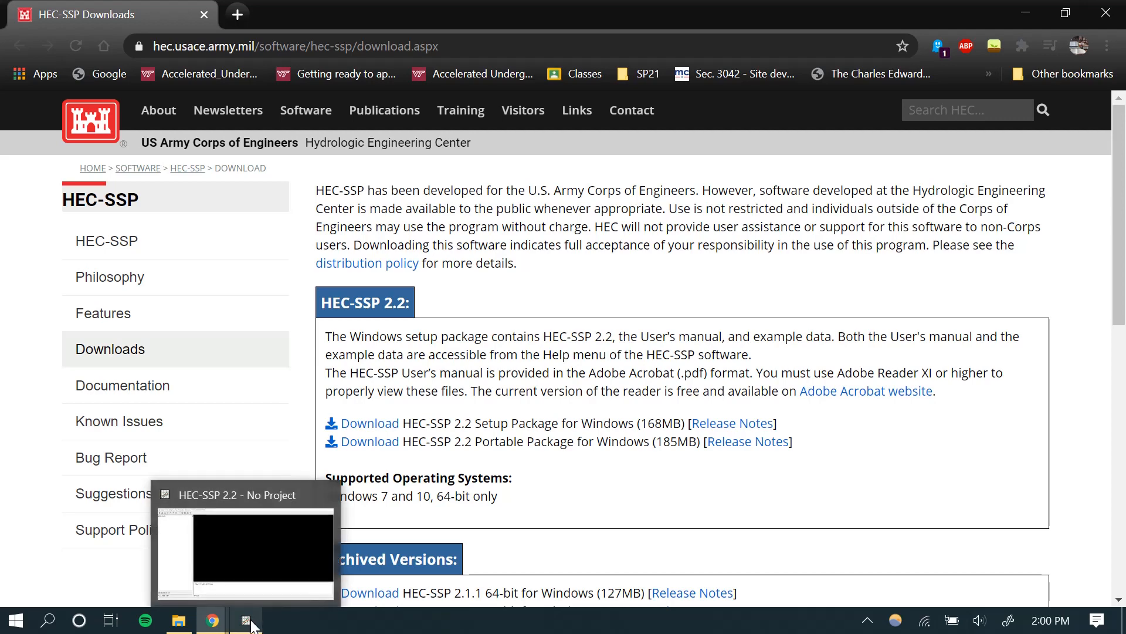
left_click(283, 582)
left_click(487, 535)
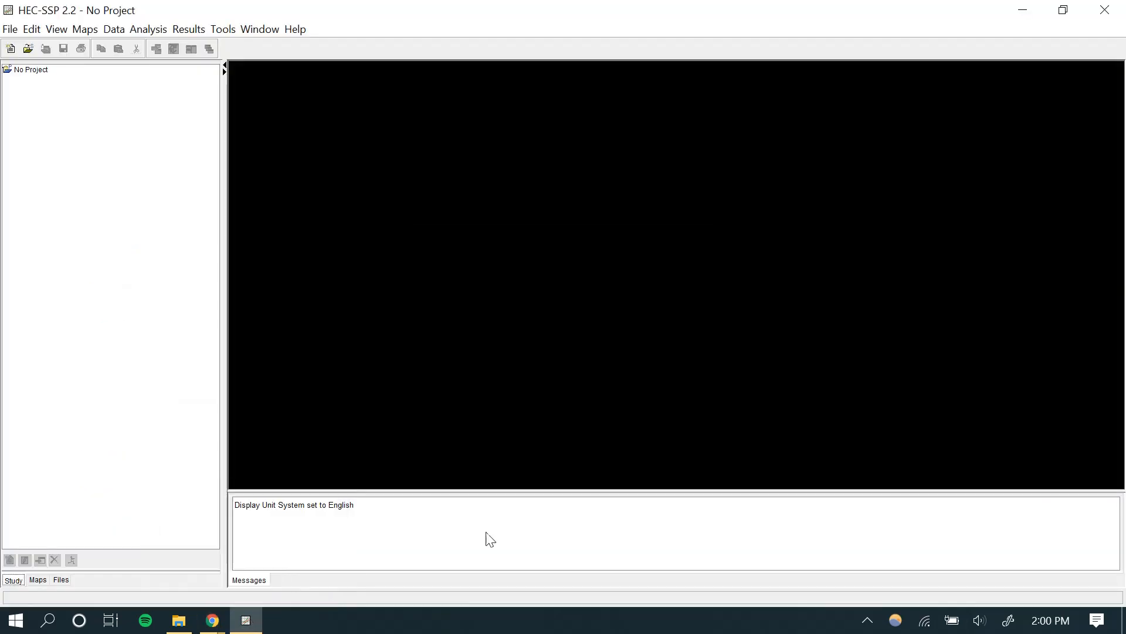
left_click(13, 30)
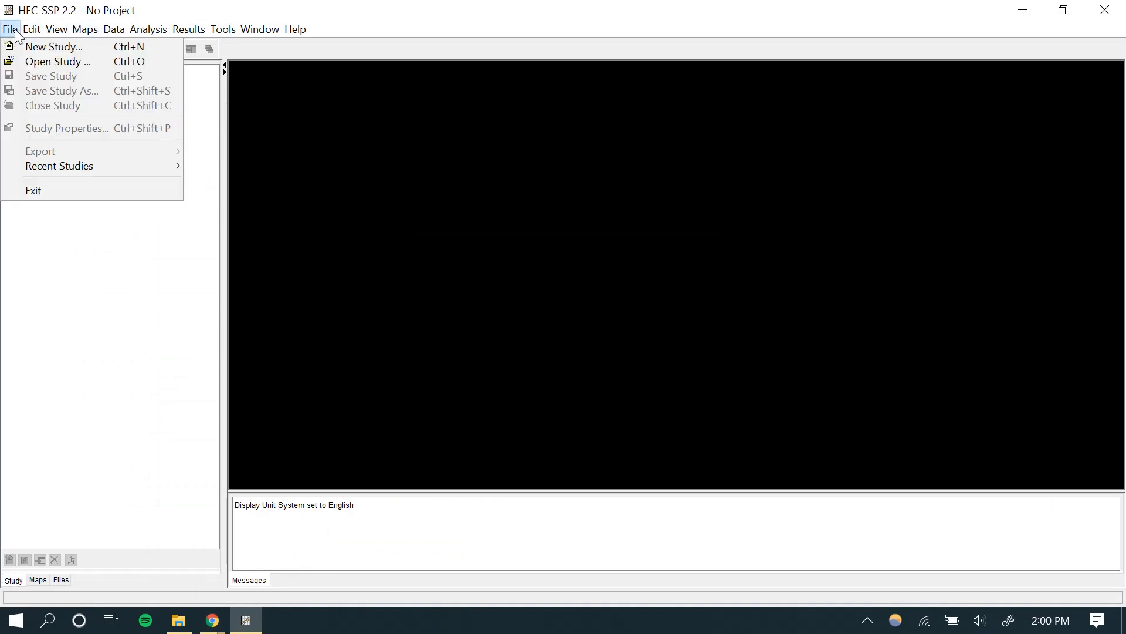
left_click(51, 47)
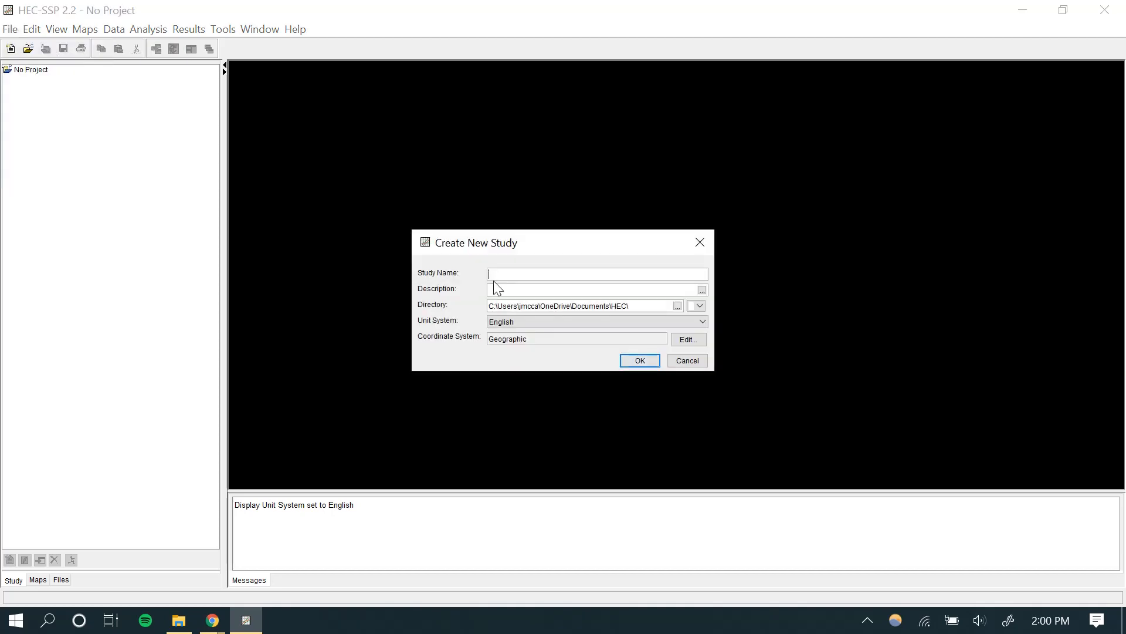
type("Frequency Anal")
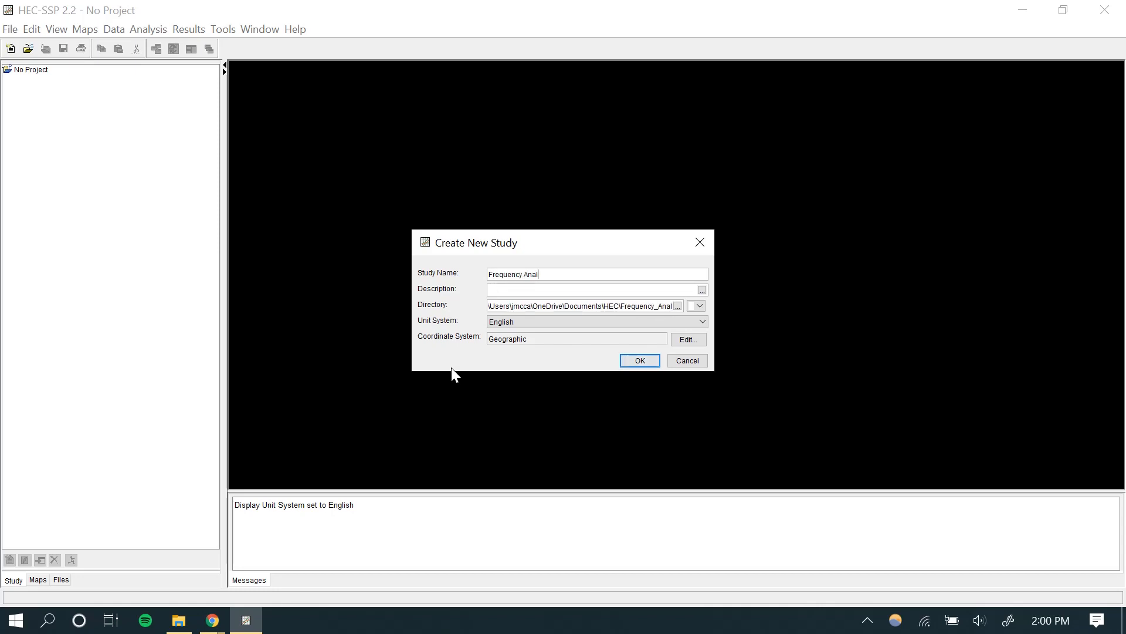
type("ysis in Hyd")
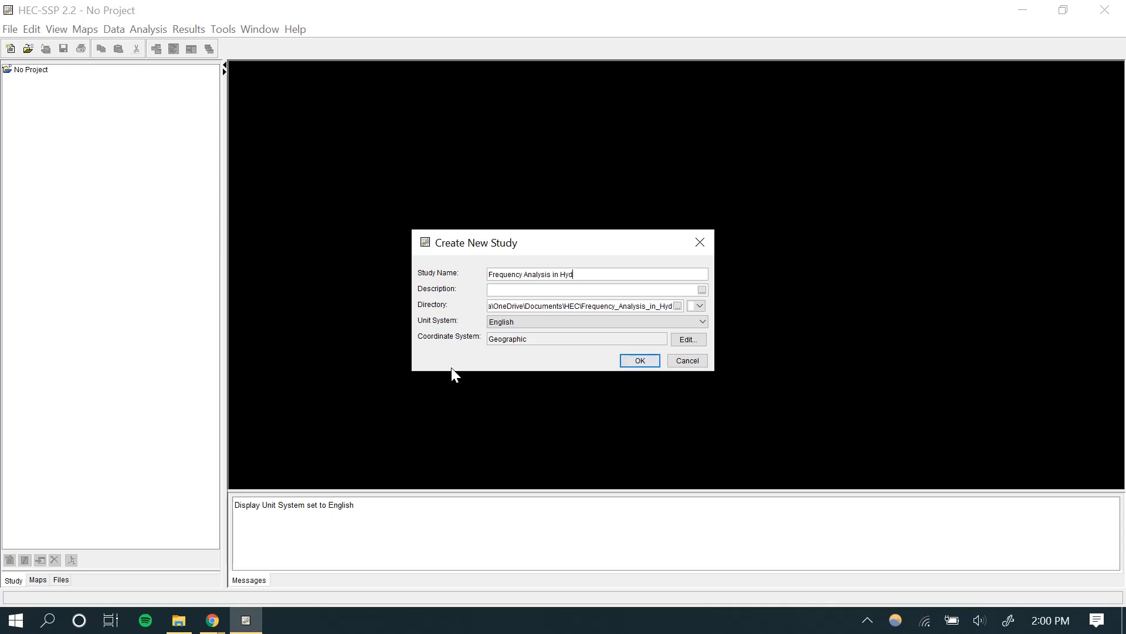
type("rolog")
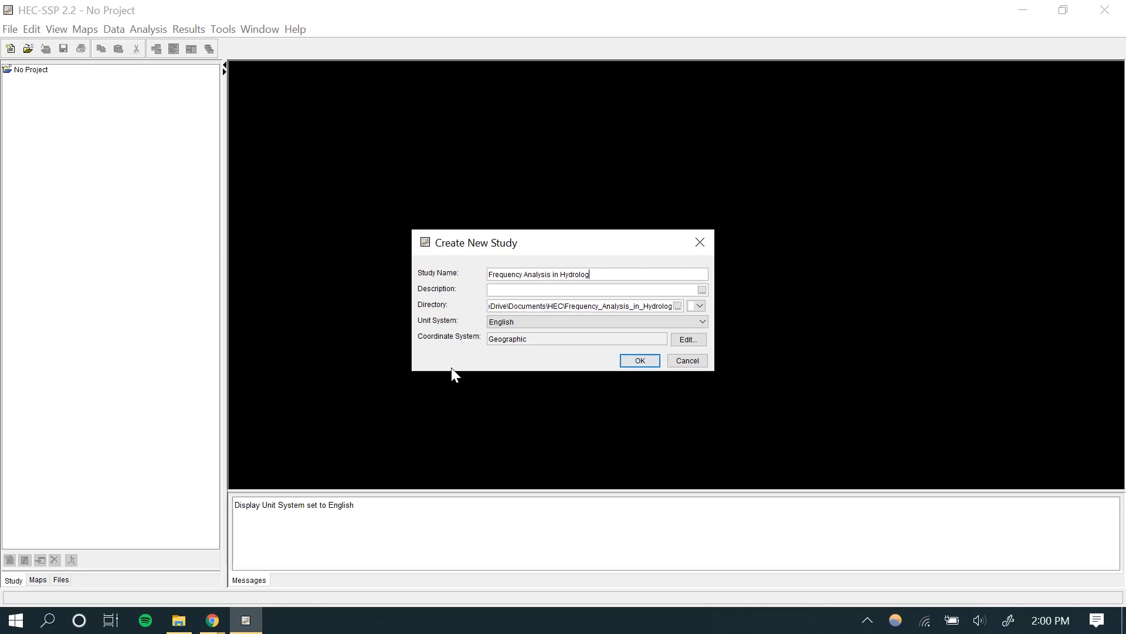
type("y")
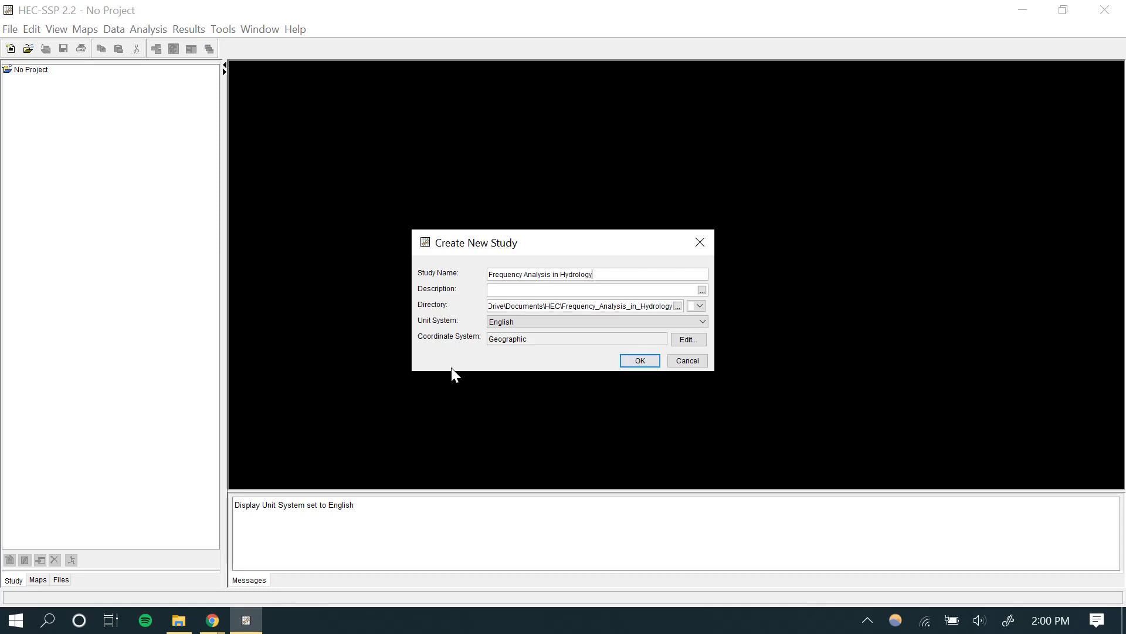
Set the study directory to the Desktop and create the study with English units and the Geographic coordinate system.
left_click(677, 305)
left_click(388, 279)
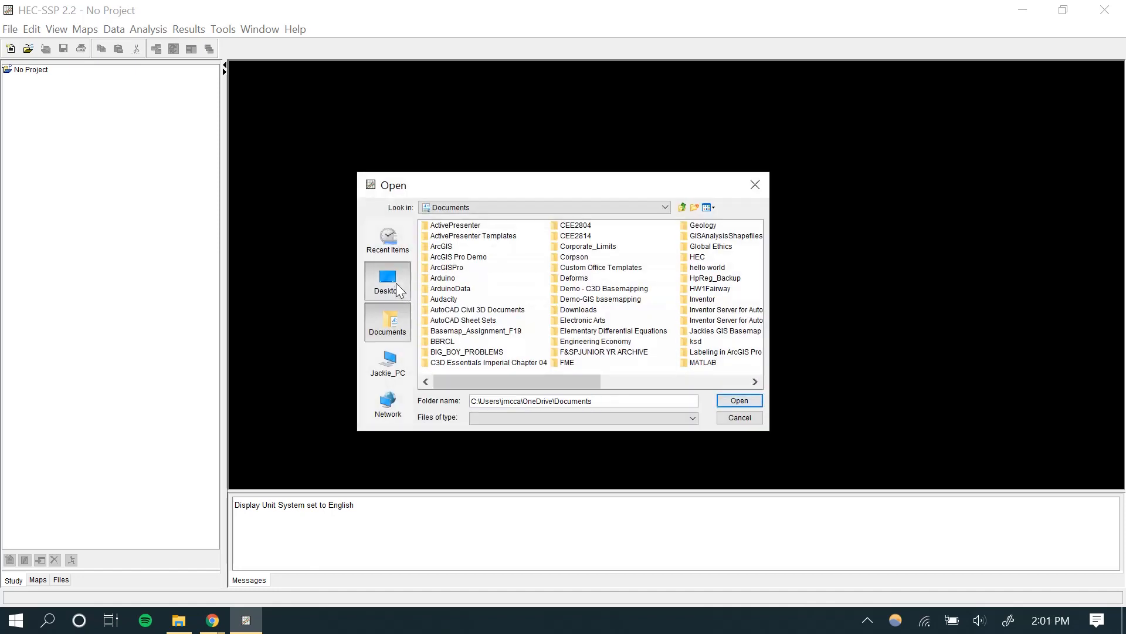
left_click(735, 401)
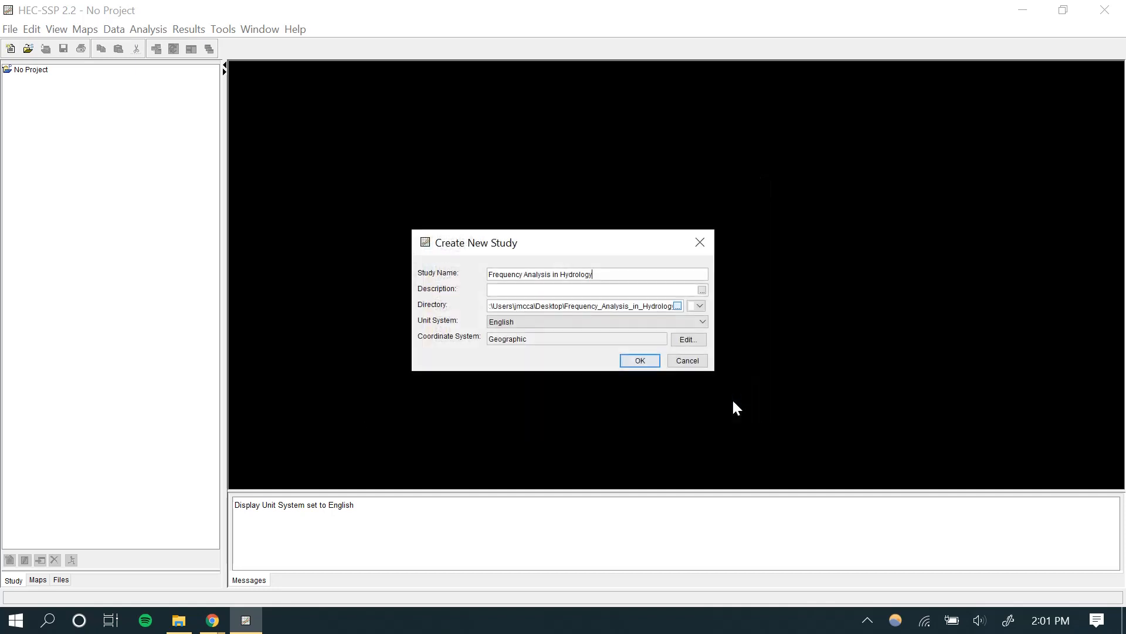
left_click(639, 360)
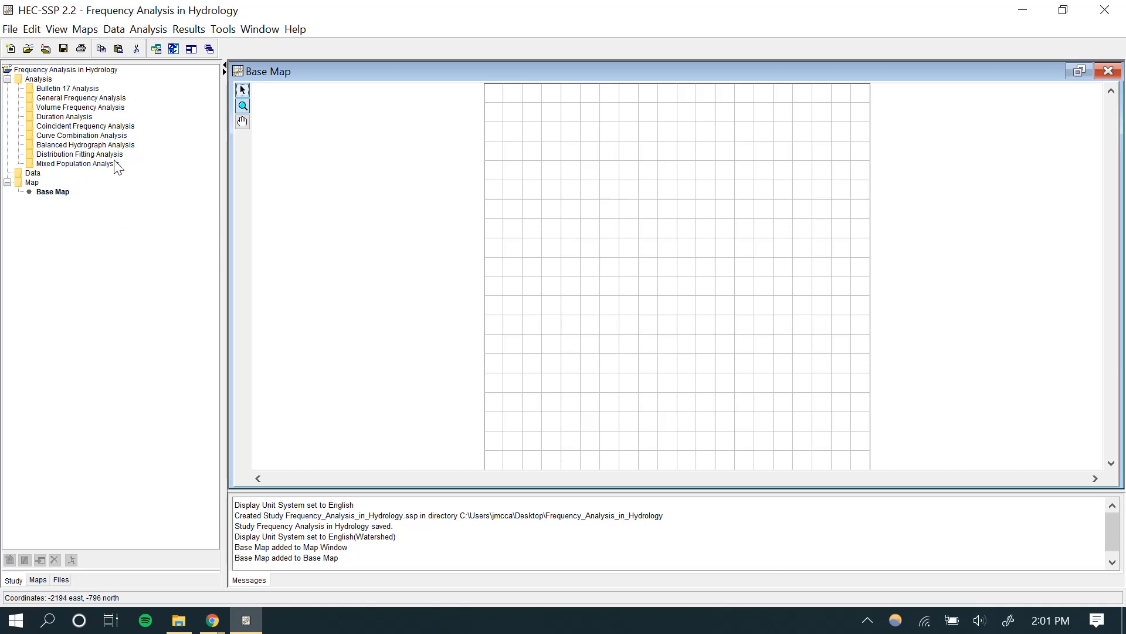
left_click(107, 155)
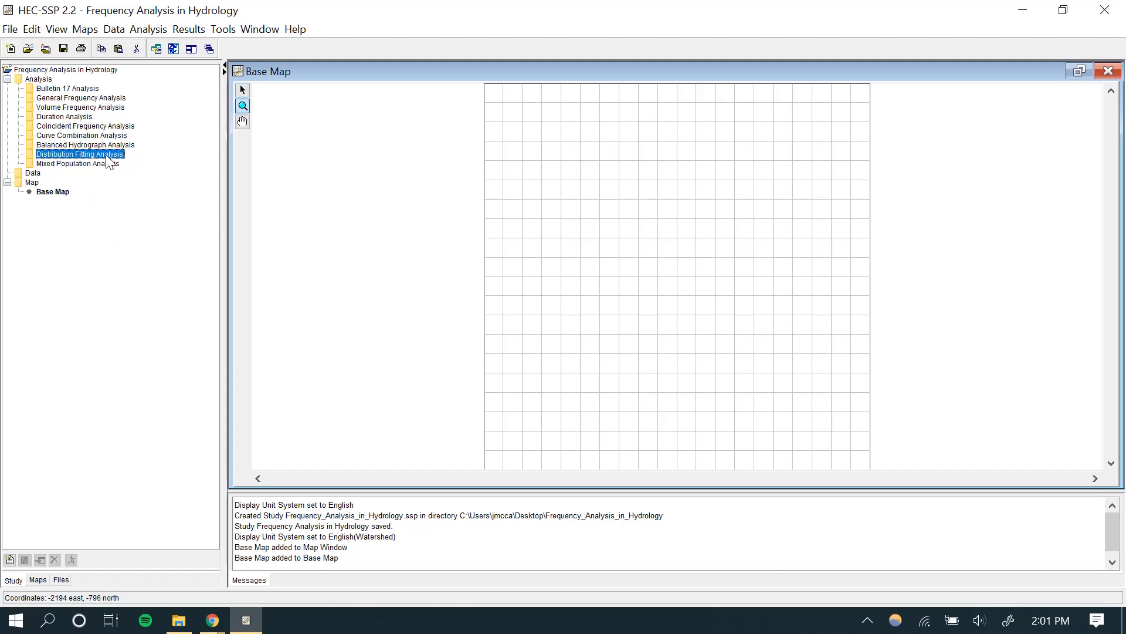
left_click(79, 89)
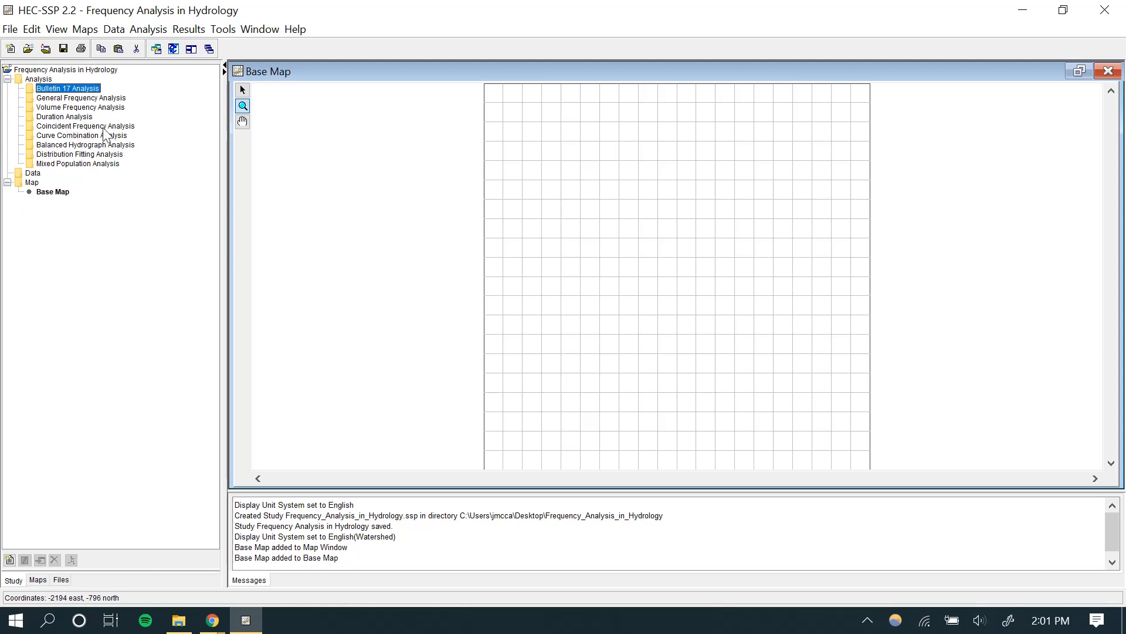
left_click(95, 108)
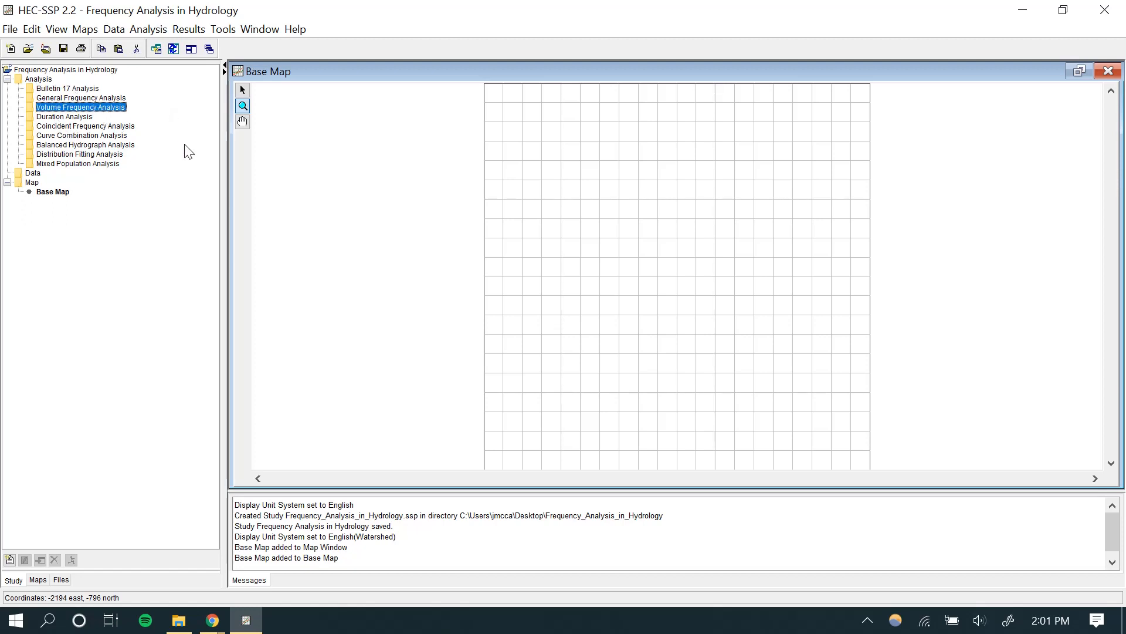
Start a new data import named "Annual Max- John's Creek" from the USGS website, using Annual Peak Data for flow only.
left_click(32, 173)
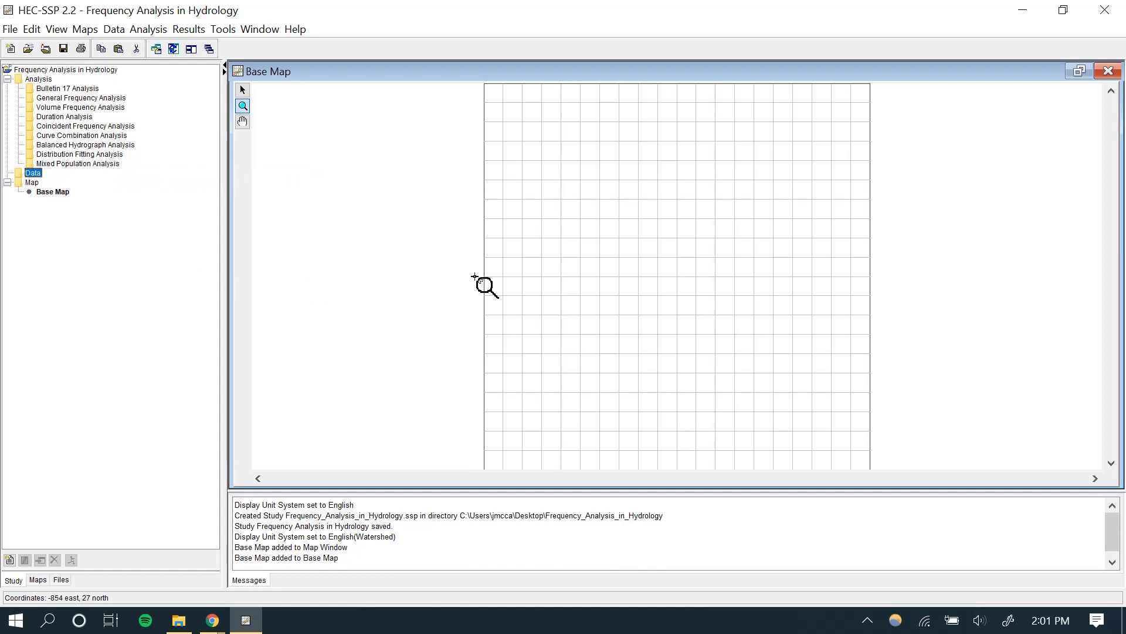
right_click(38, 175)
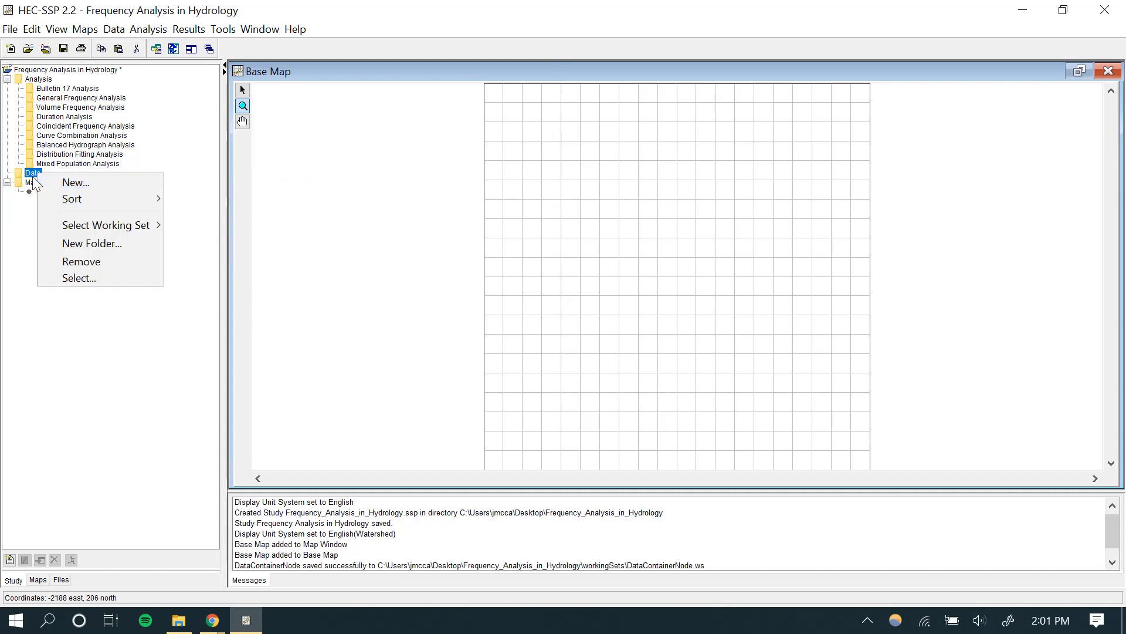
left_click(74, 186)
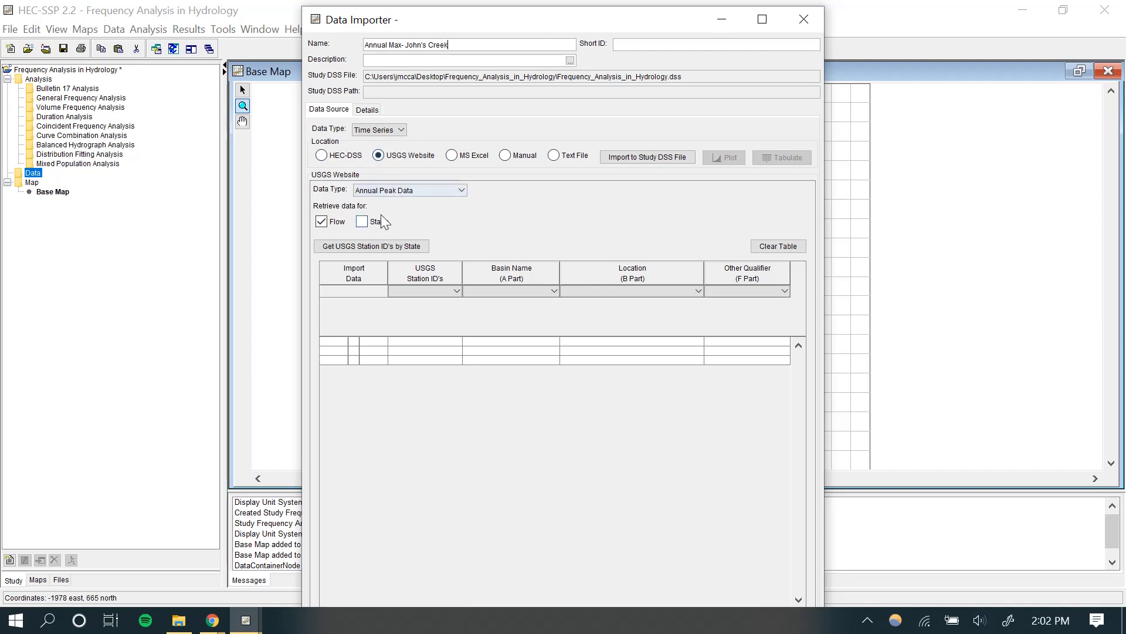
left_click(410, 191)
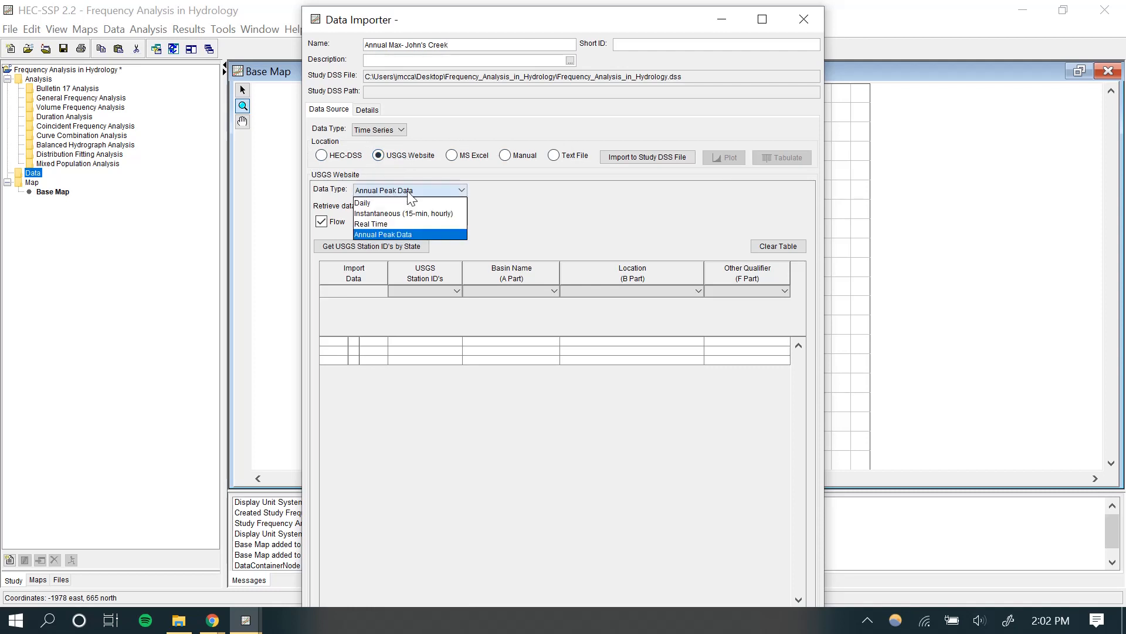
left_click(389, 234)
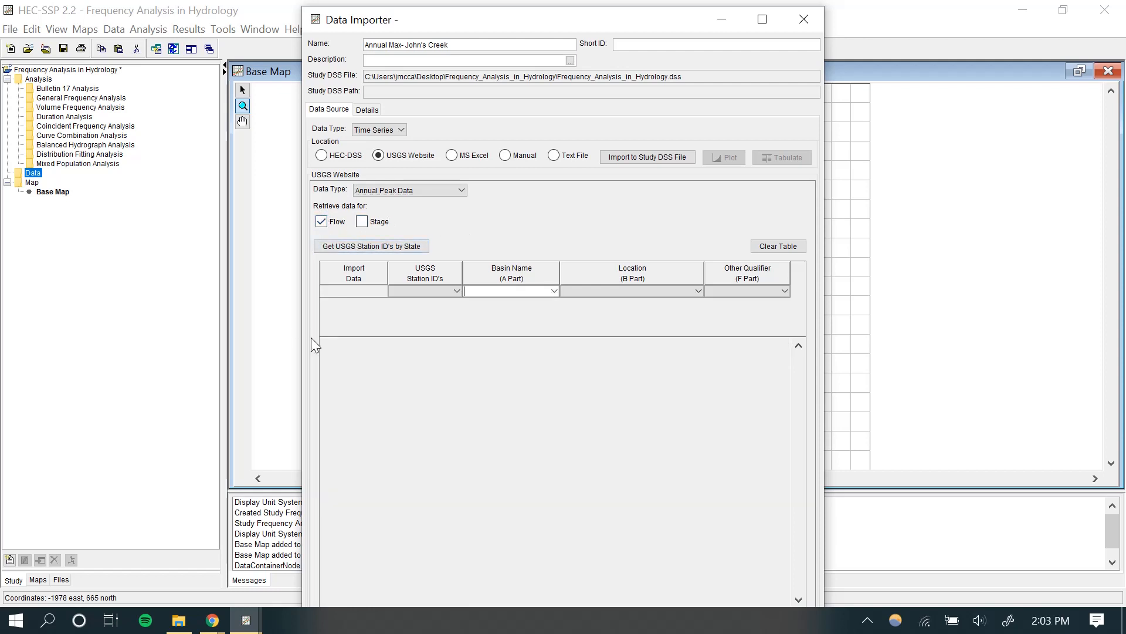
Retrieve the USGS station IDs for the state of Virginia.
left_click(411, 249)
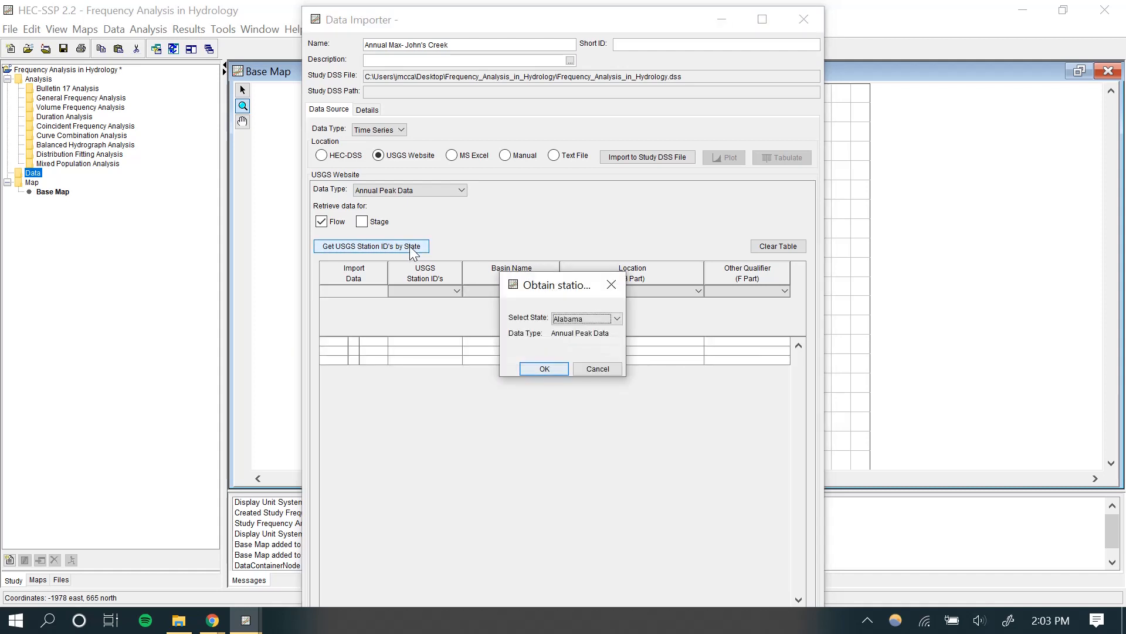
left_click_drag(607, 288, 596, 216)
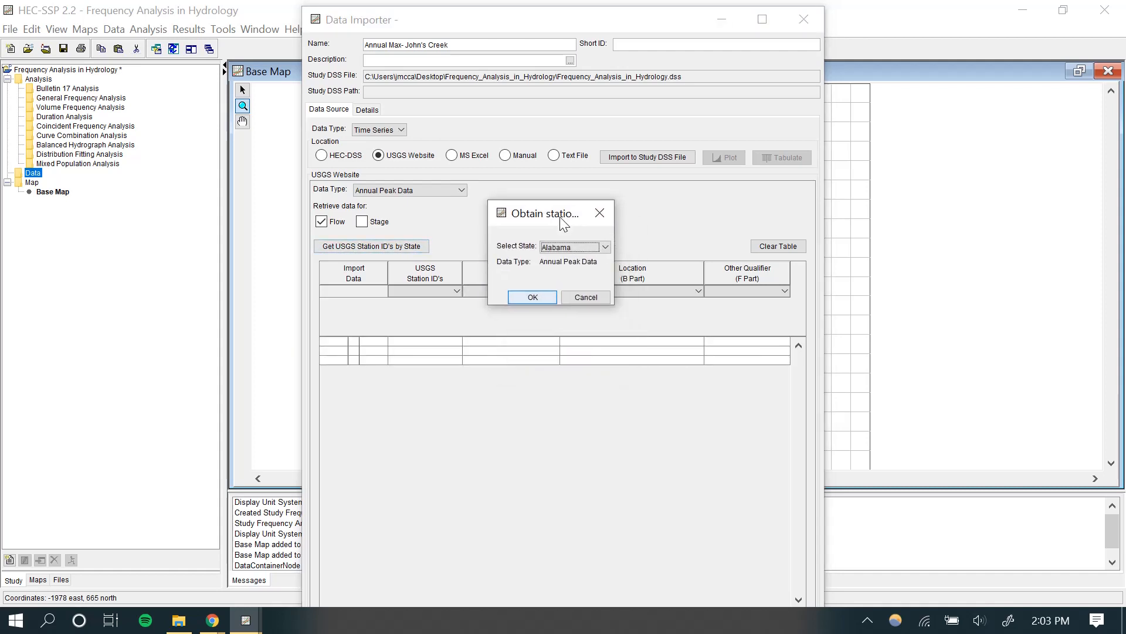
left_click(572, 248)
scroll(572, 293, "down", 14)
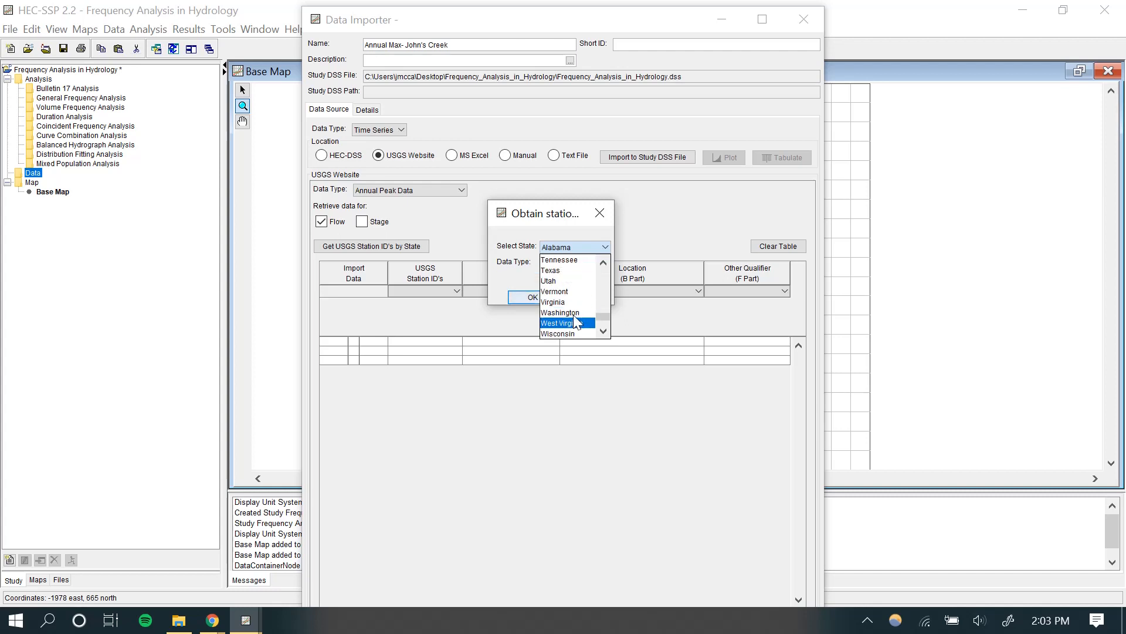
left_click(567, 302)
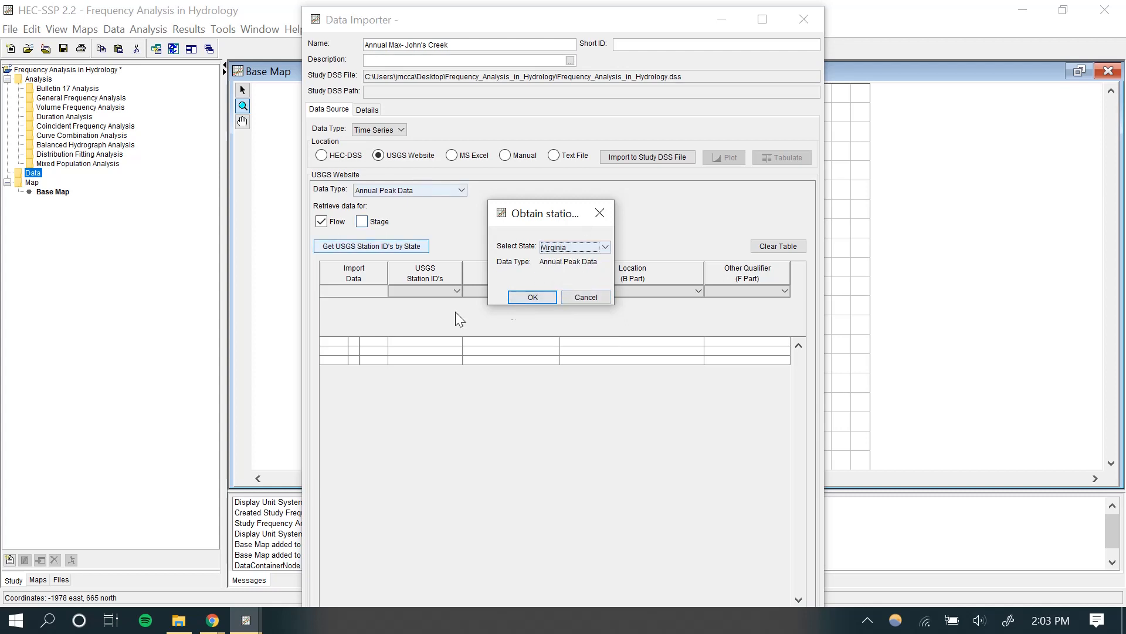
left_click(537, 296)
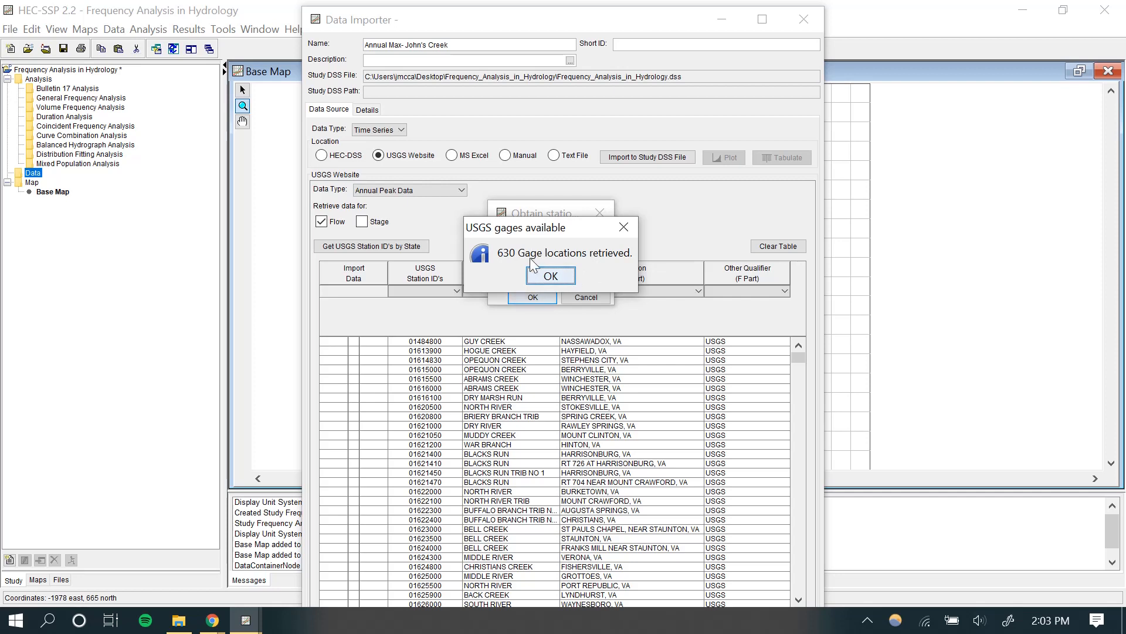
left_click(555, 275)
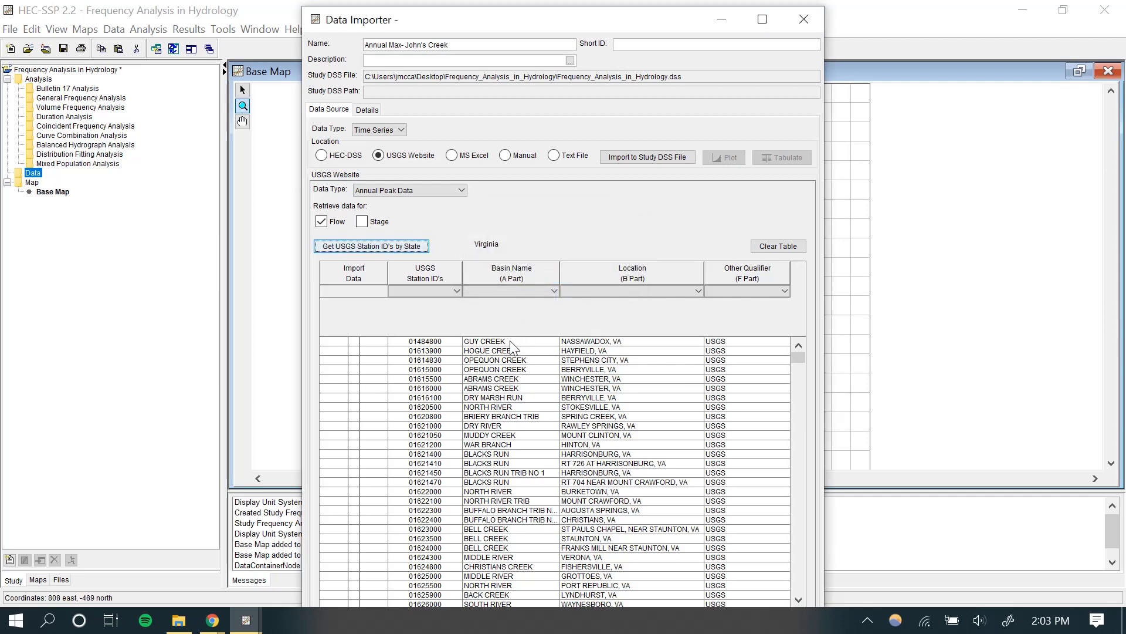
Filter the station table by basin name JOHNS CREEK and mark the New Castle, VA station for import.
left_click_drag(797, 359, 804, 384)
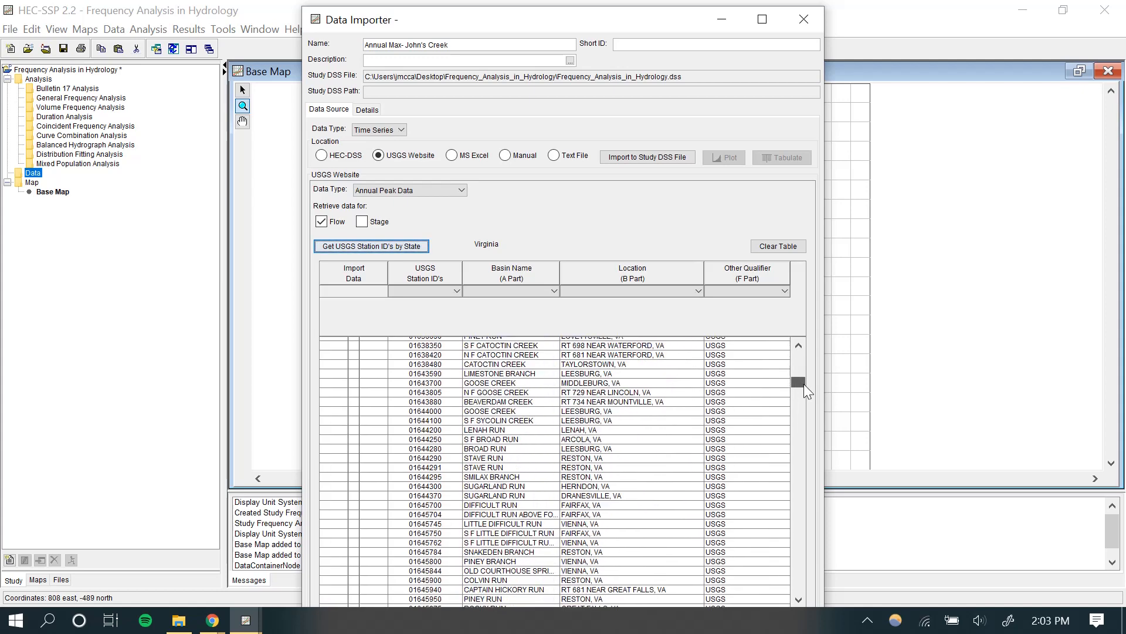
left_click(520, 289)
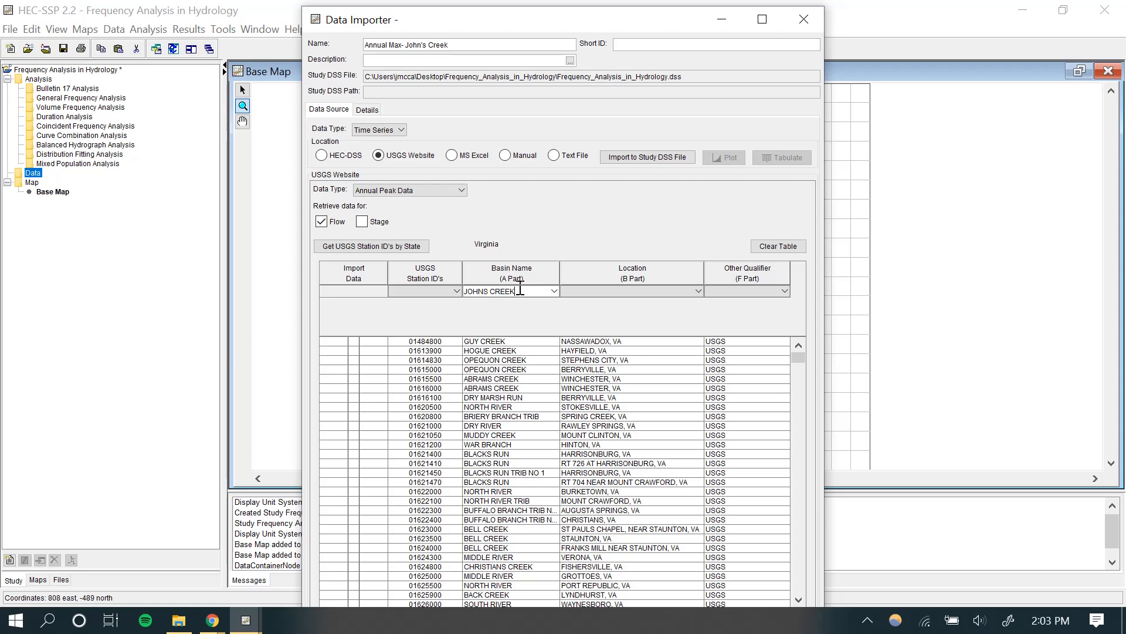
key("Return")
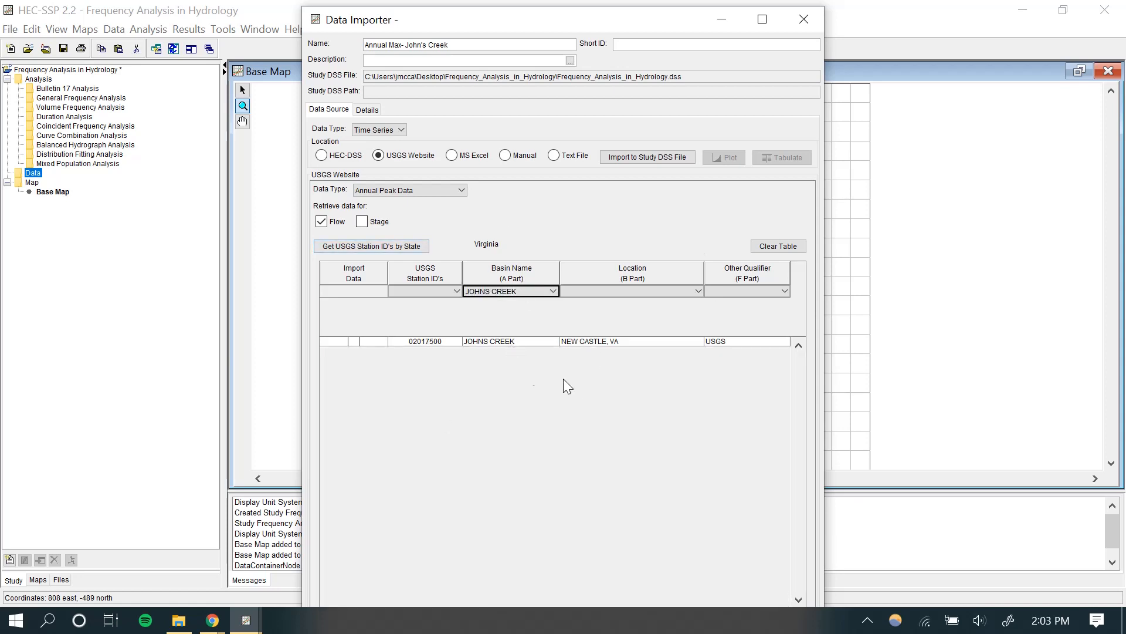
left_click(354, 341)
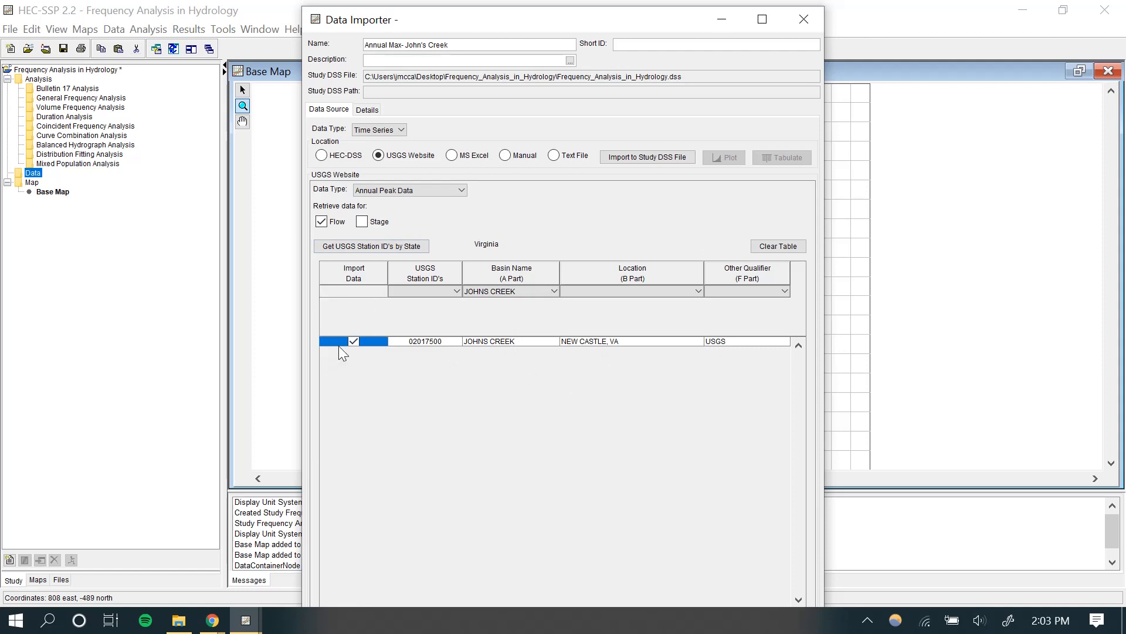
Import the marked Johns Creek station's data into the study DSS file and finish with the Data Importer.
left_click_drag(623, 16, 632, 18)
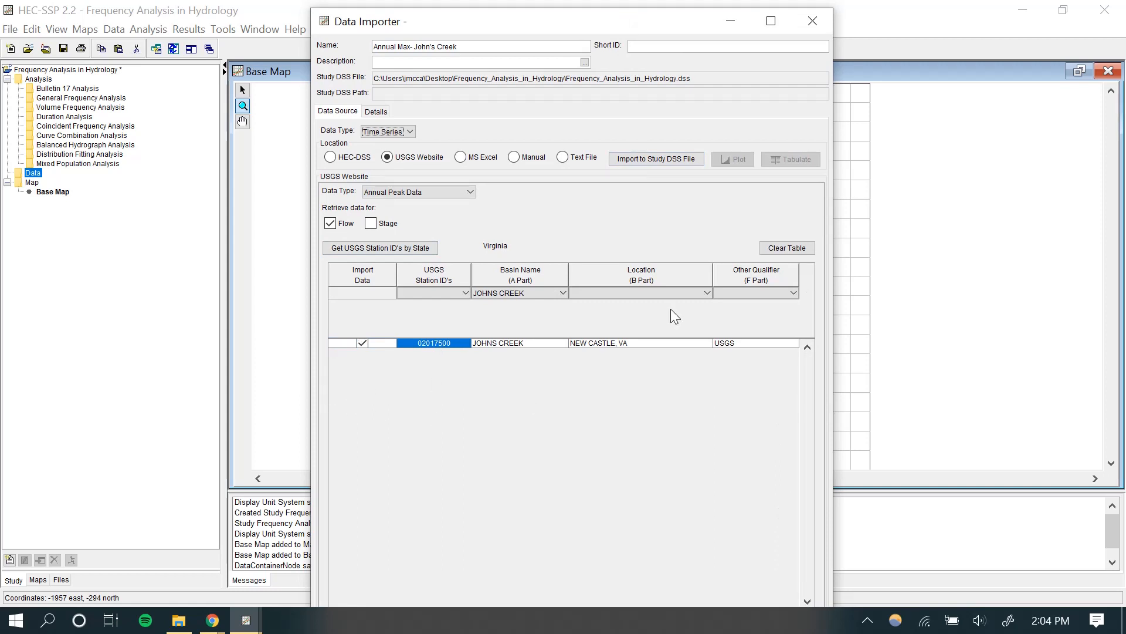
left_click(640, 159)
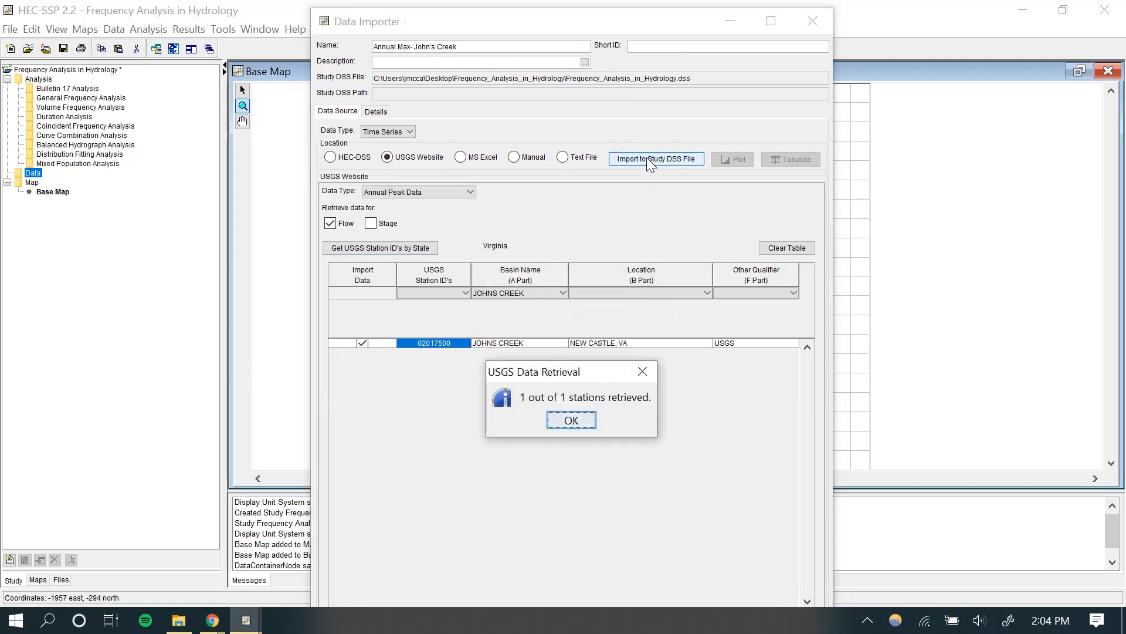
left_click(583, 421)
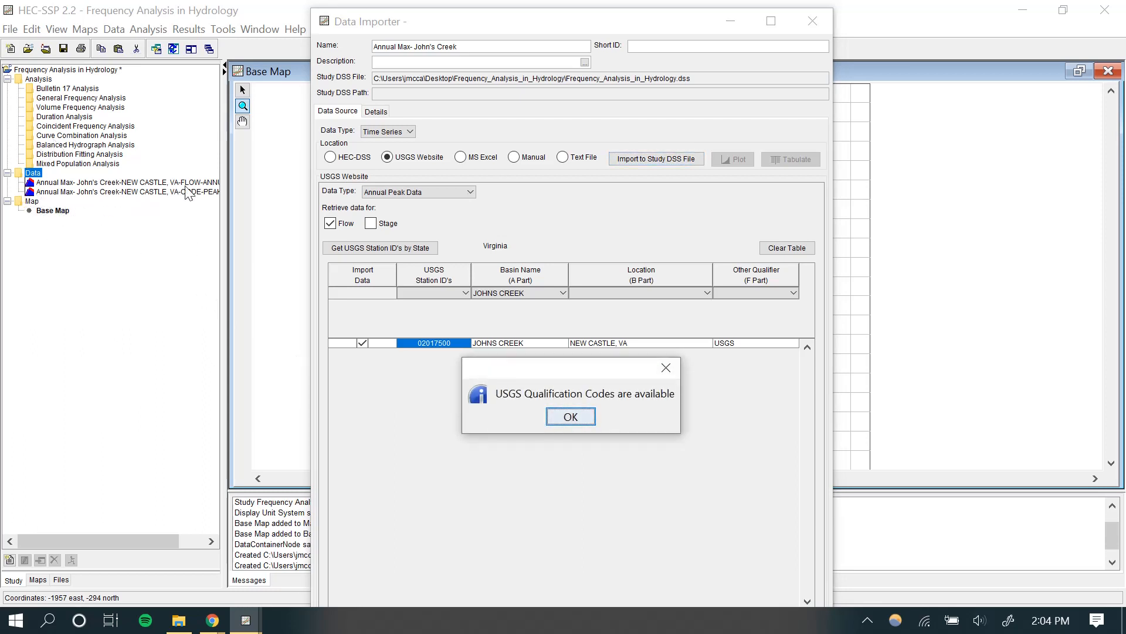
left_click(590, 417)
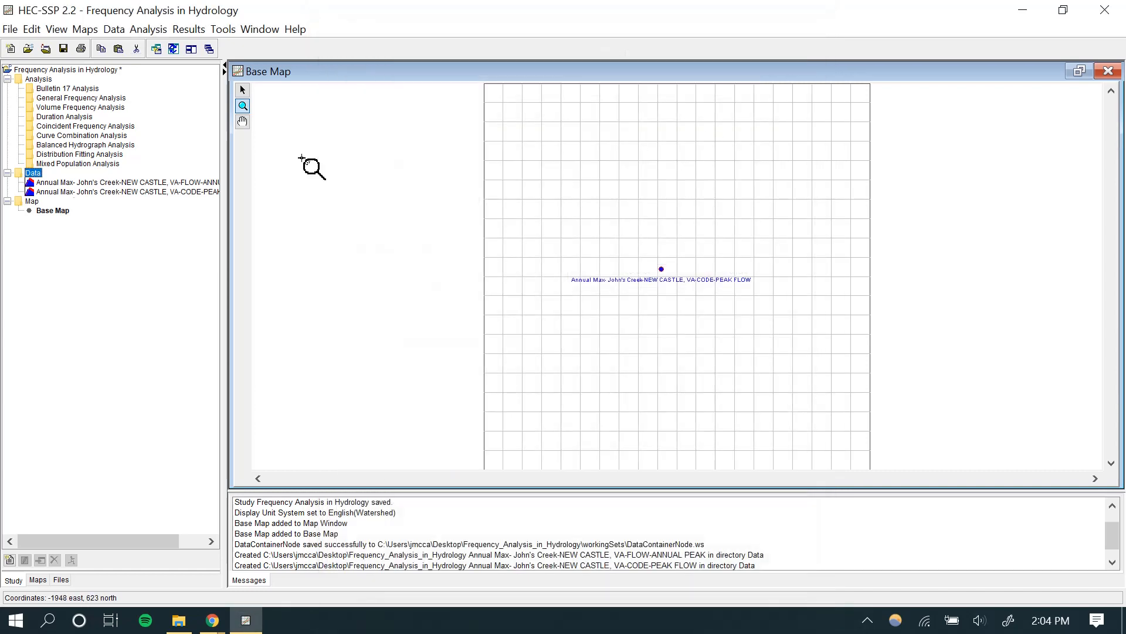
Widen the study tree to fit the full names of the imported annual peak and peak flow code data sets, and inspect both.
left_click(174, 182)
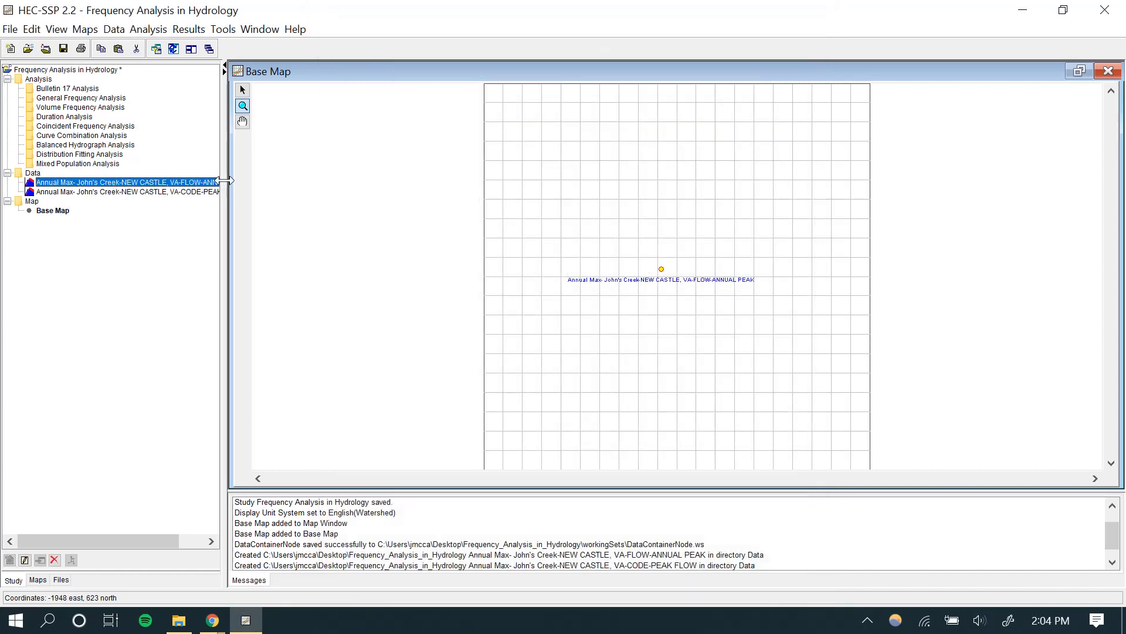
left_click_drag(224, 186, 324, 203)
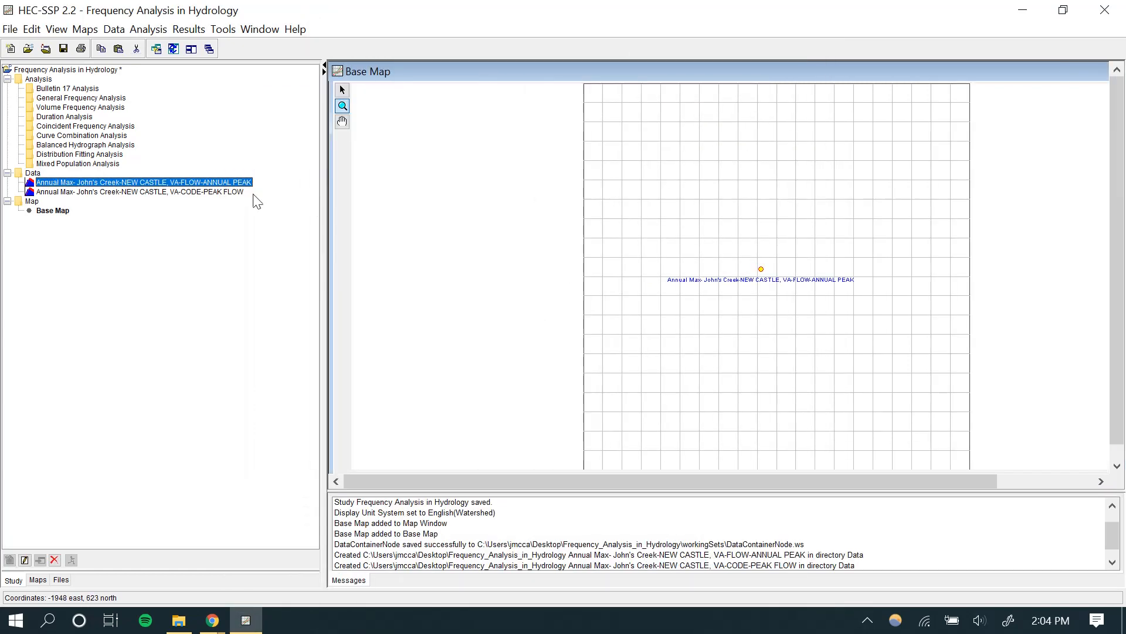
left_click(213, 193)
left_click(217, 182)
left_click(170, 192)
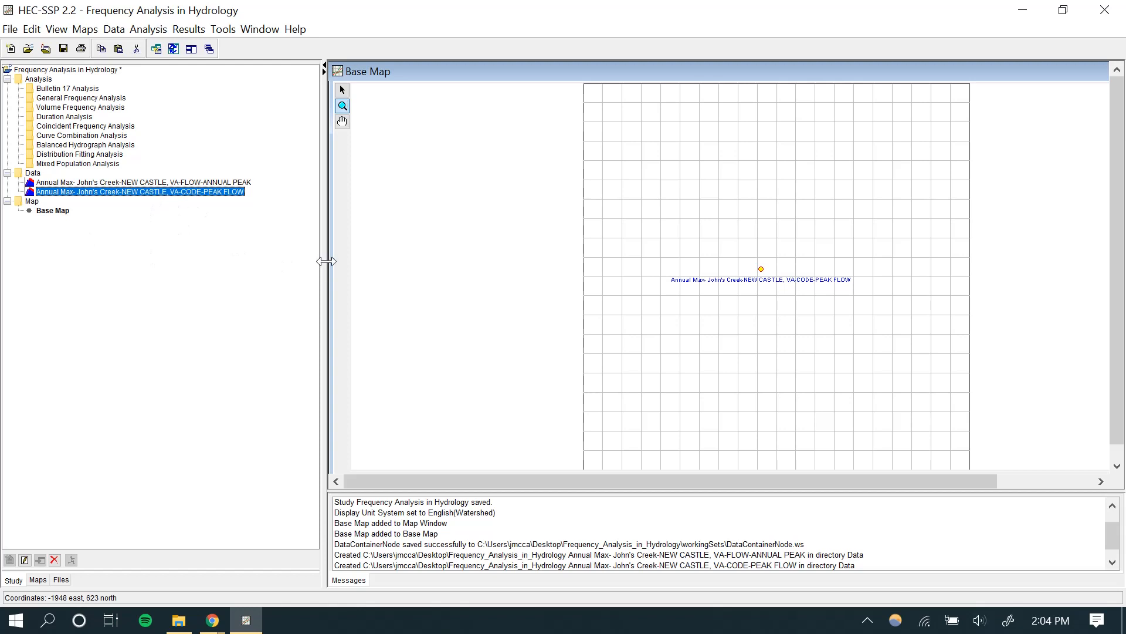
left_click_drag(327, 261, 273, 262)
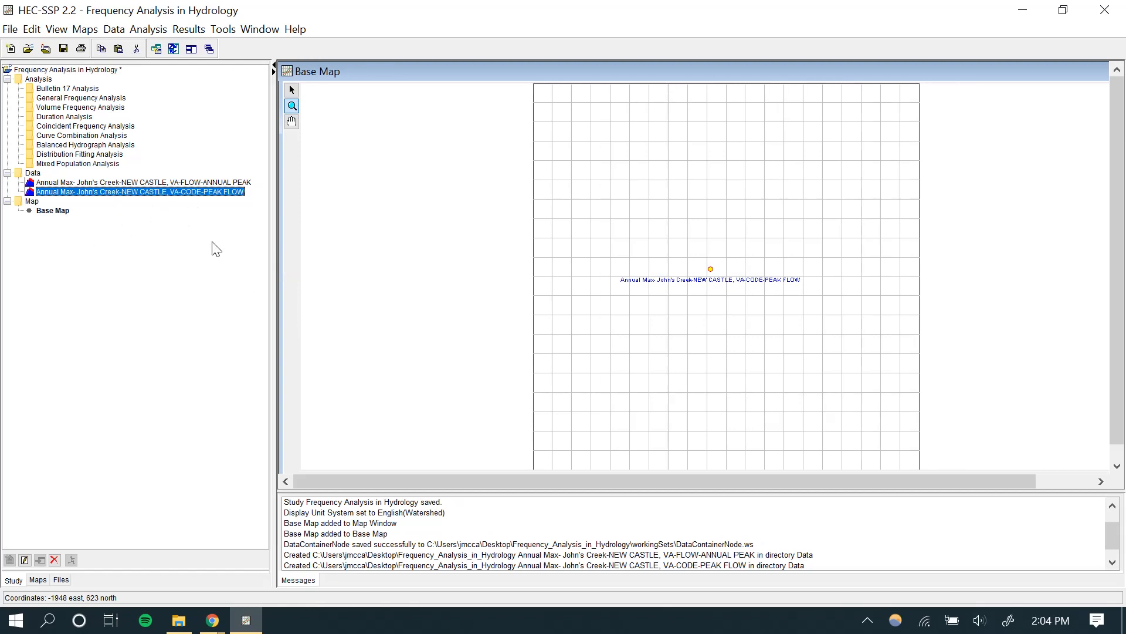